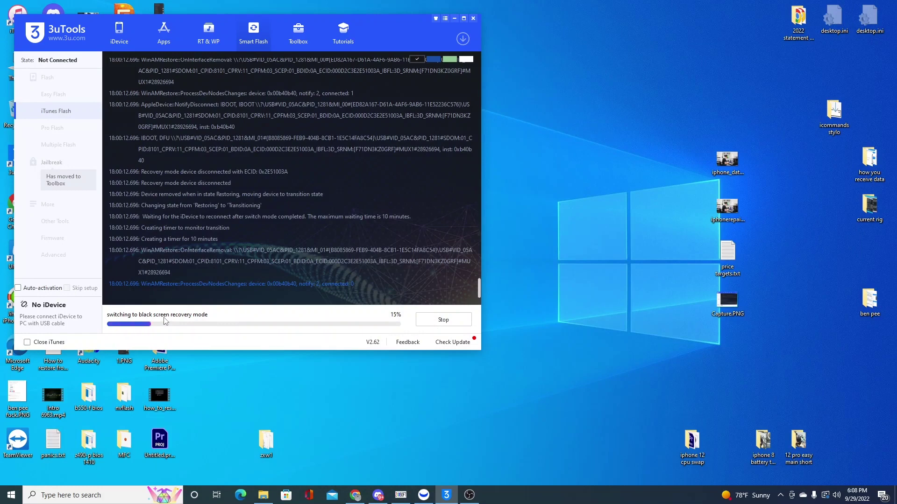
- Move the 3uTools window aside and switch to the iPhone 12 mini board viewer in ZXW
left_click_drag(366, 44, 478, 68)
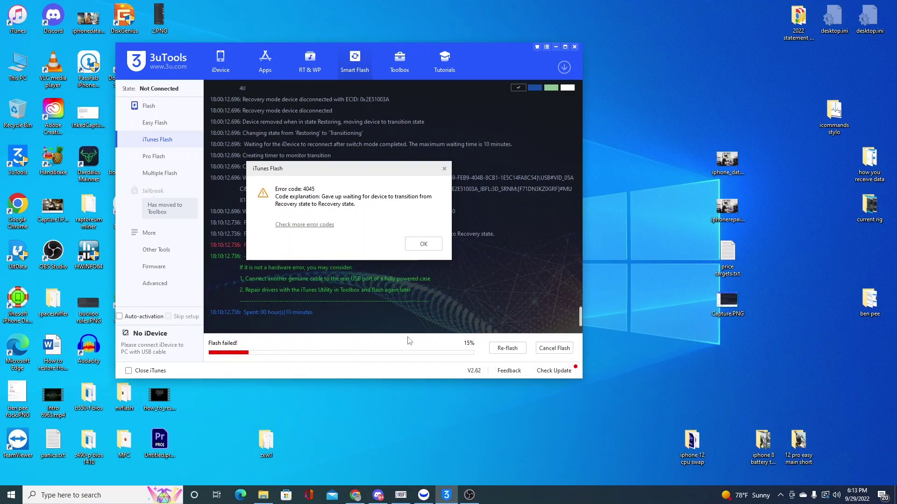
left_click(400, 495)
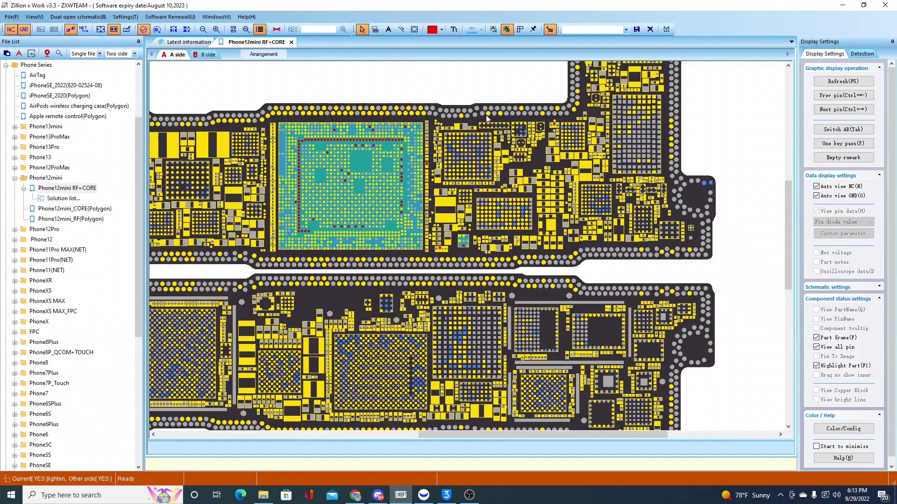
- Zoom in around the CPU and highlight the nets of the small pins beside it
scroll(483, 258, "up", 2)
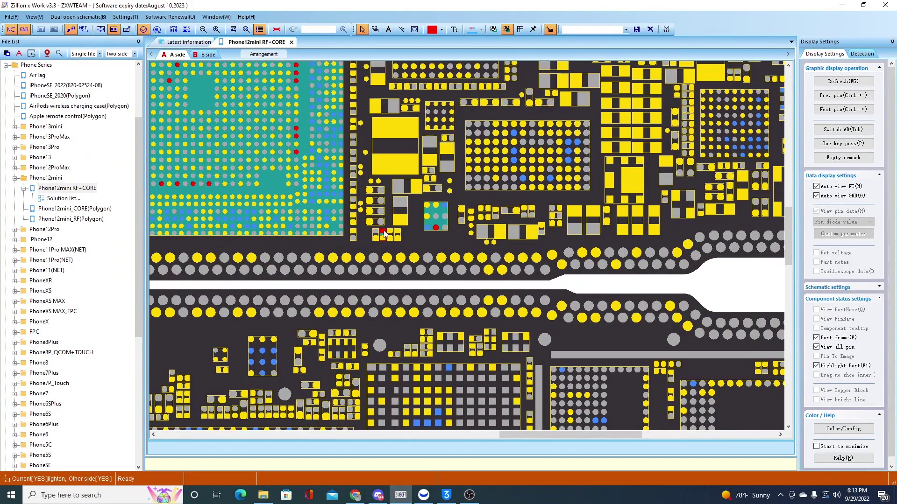
scroll(423, 255, "down", 1)
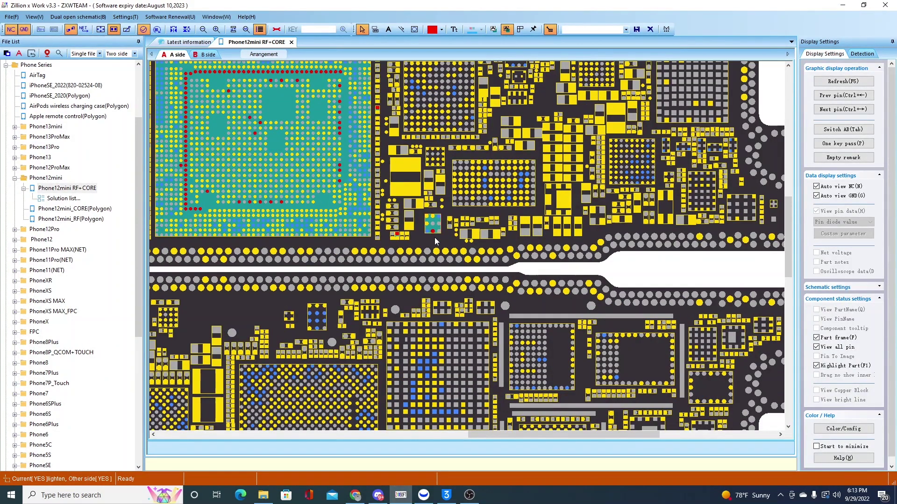
left_click_drag(434, 241, 445, 251)
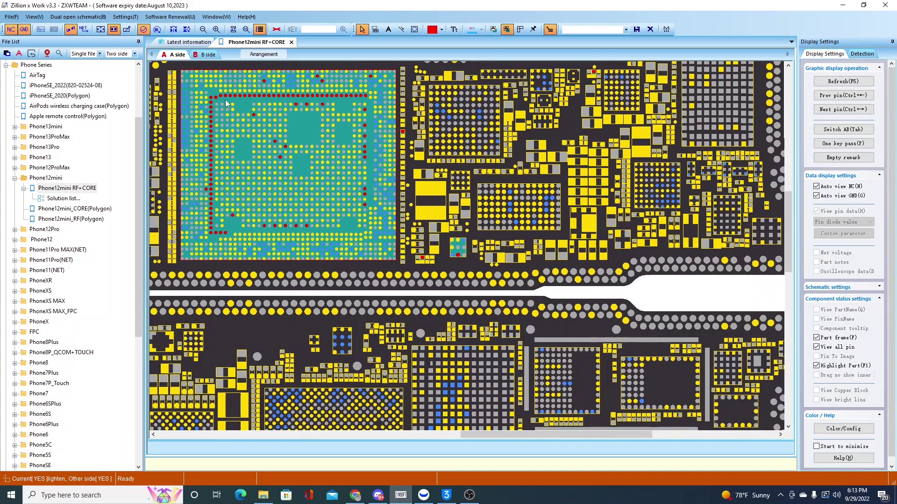
left_click(422, 262)
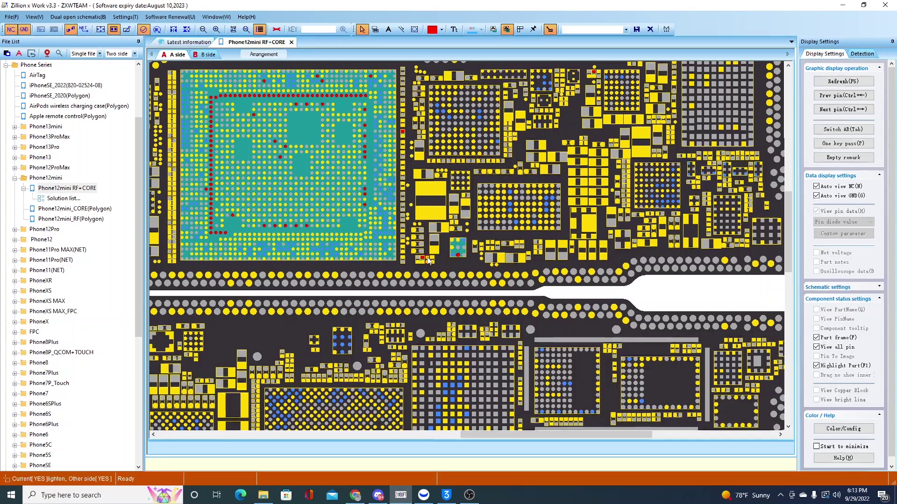
left_click(431, 261)
left_click(423, 260)
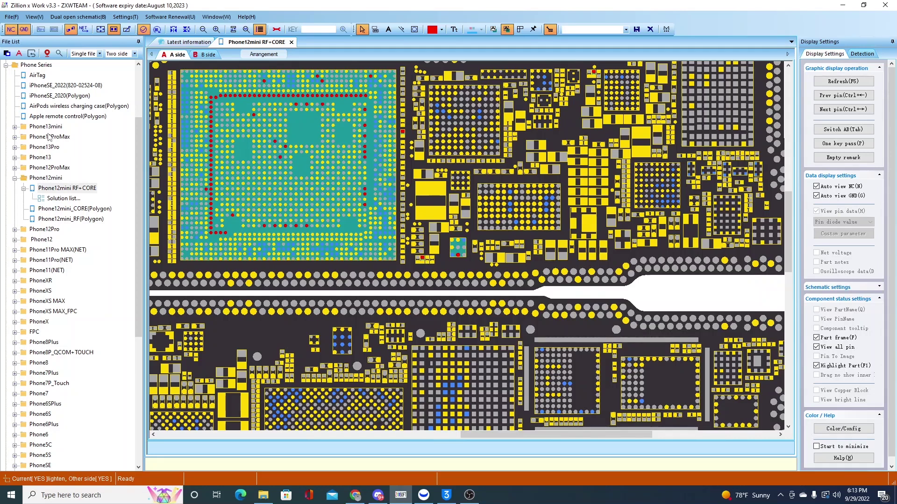
- Open the Phone12Pro_CORE+RF board file and center the view on processor U1000
double_click(55, 230)
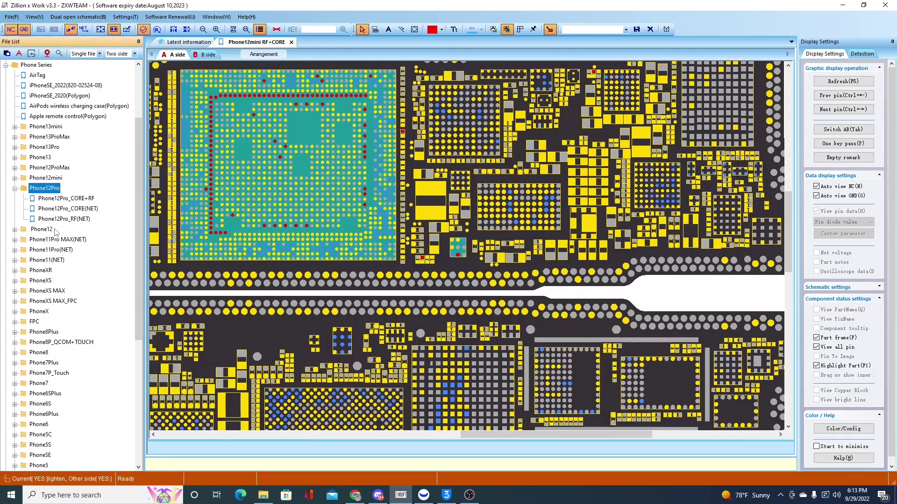
double_click(69, 198)
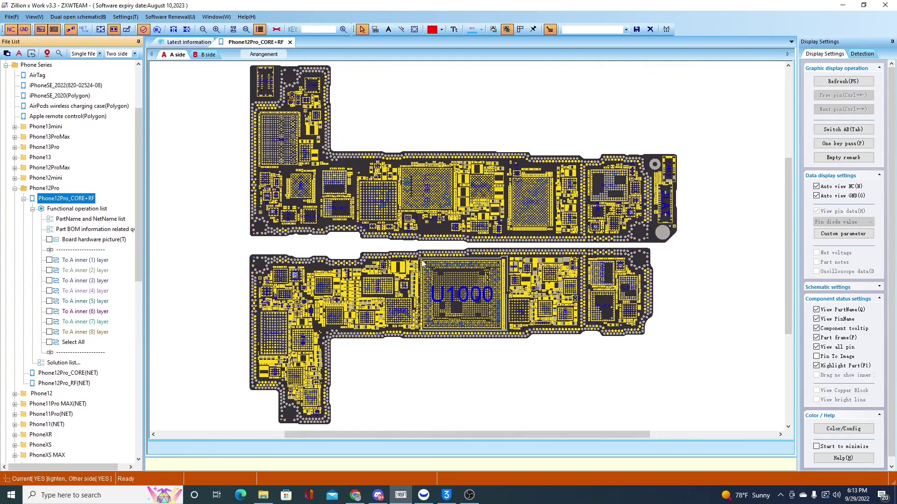
left_click(495, 308)
scroll(513, 294, "up", 3)
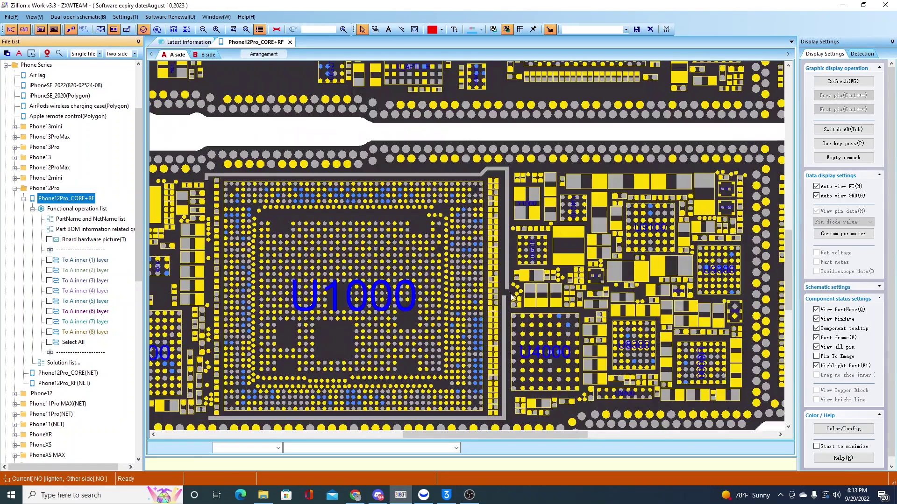
scroll(373, 309, "down", 2)
left_click_drag(255, 303, 436, 322)
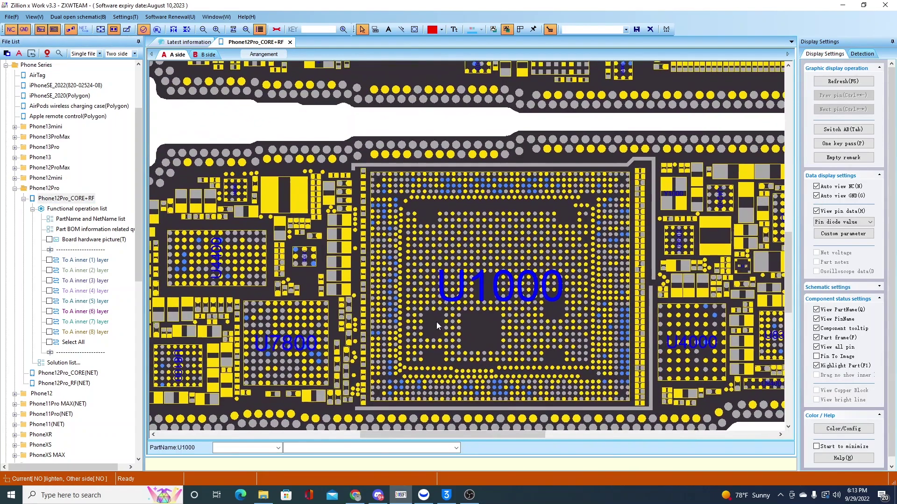
scroll(357, 284, "up", 2)
- Highlight U1700's PP1V2_IO 1.2V net, then R0701's SPI0 boot-config net
left_click(280, 239)
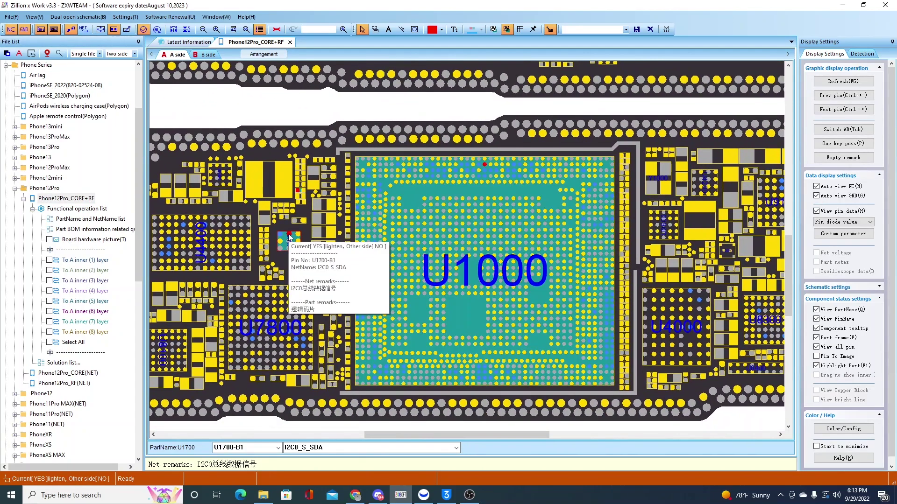
left_click(281, 243)
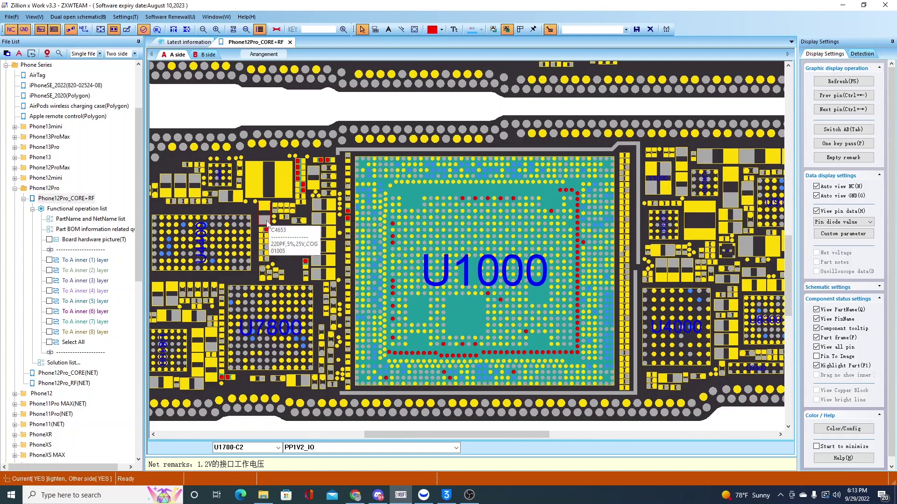
left_click(263, 230)
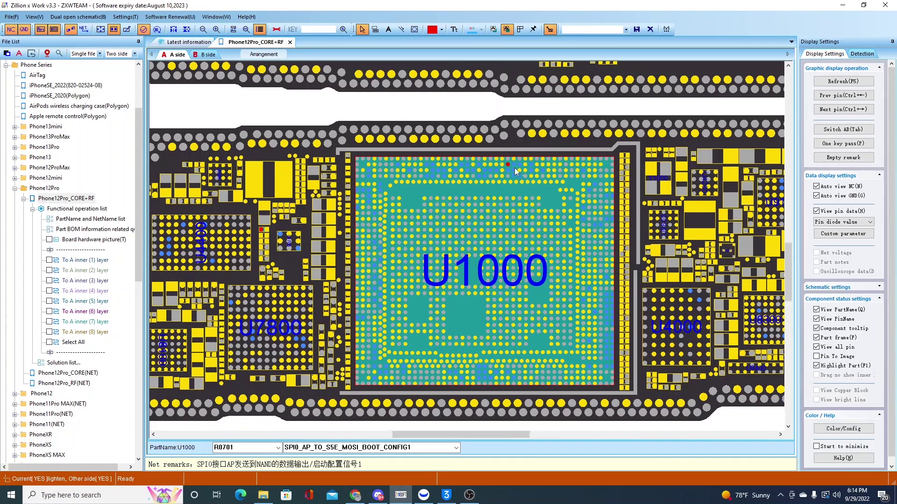
- Zoom and pan across U1000's pins to inspect R0701 on the PP1V2_IO net
scroll(514, 171, "up", 3)
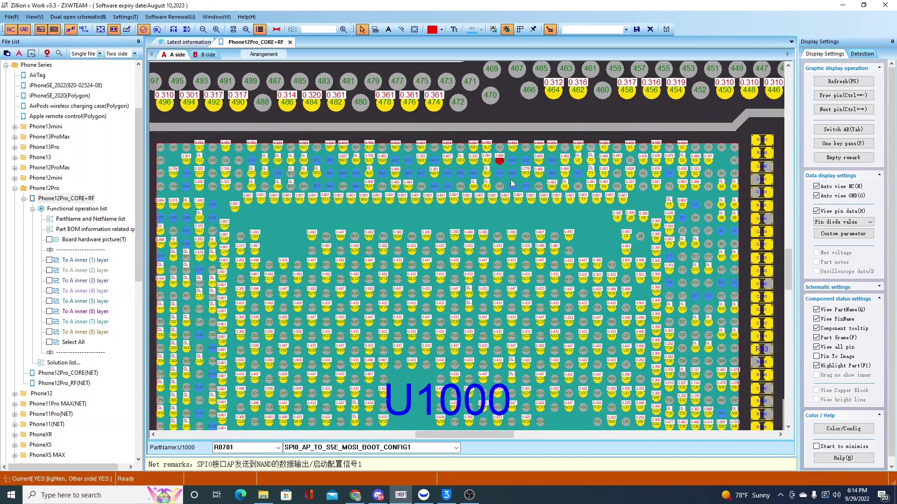
scroll(548, 227, "down", 2)
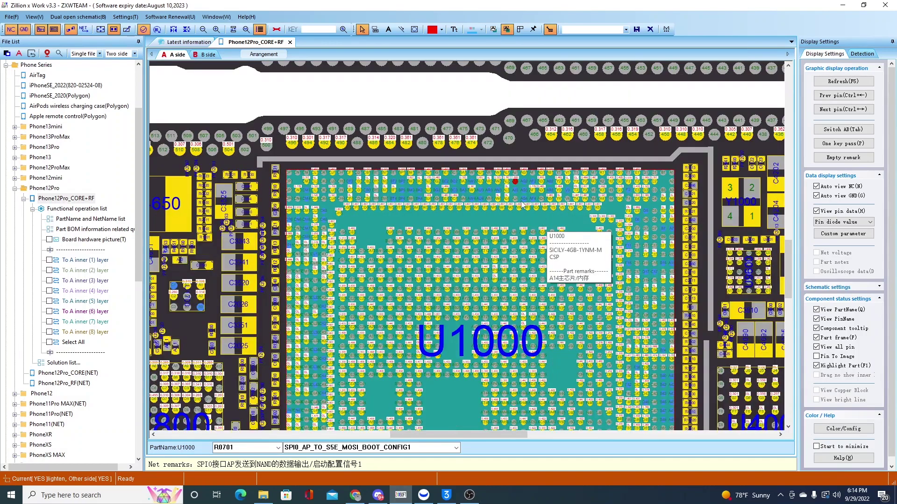
left_click_drag(548, 227, 525, 226)
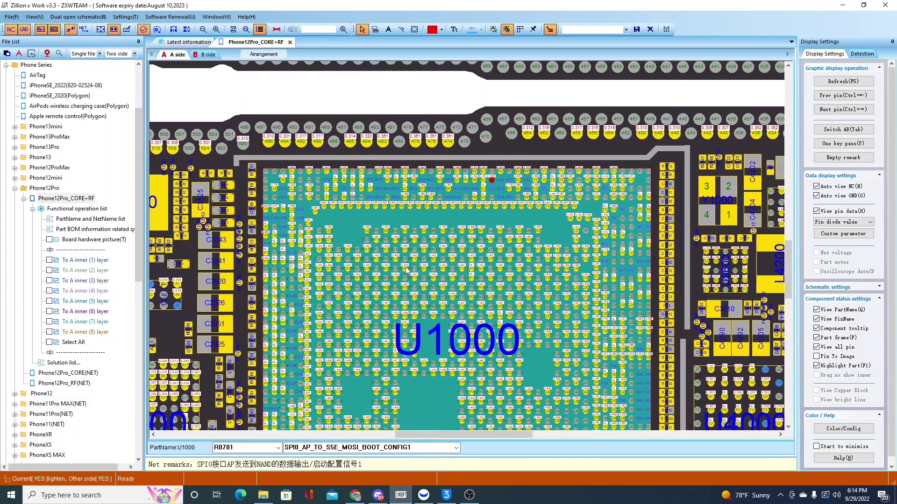
scroll(262, 243, "down", 2)
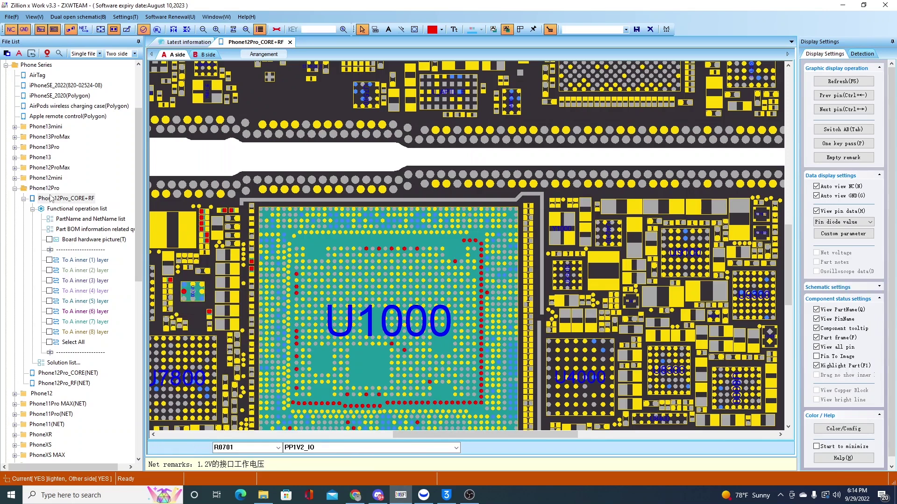
- Open the Phone12mini RF+CORE board and highlight nets of small pads near the CPU
double_click(55, 178)
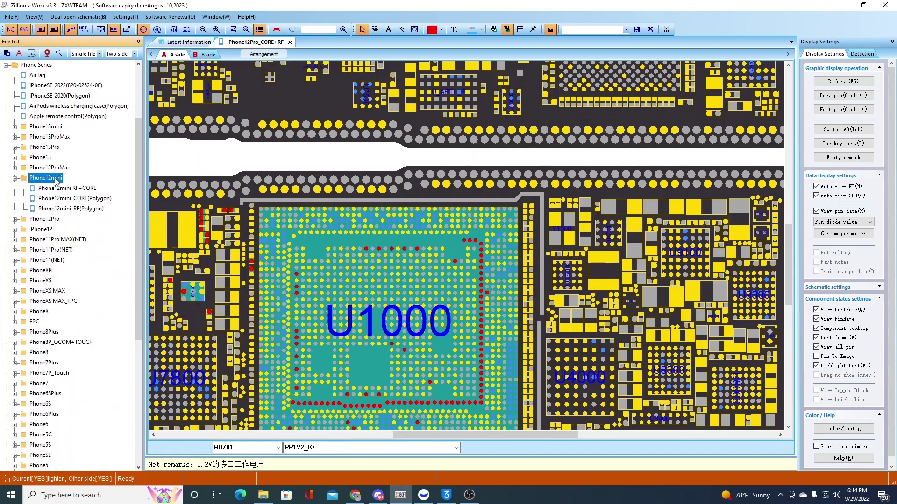
double_click(75, 188)
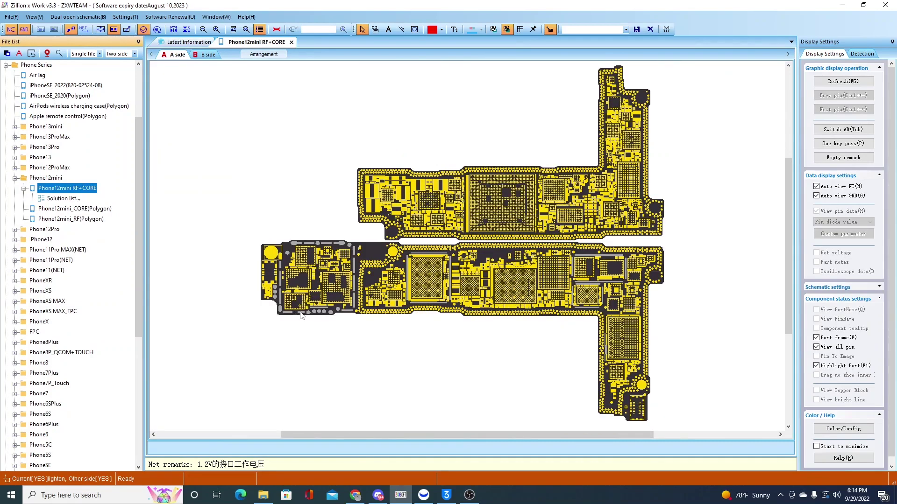
scroll(524, 205, "up", 5)
left_click(549, 280)
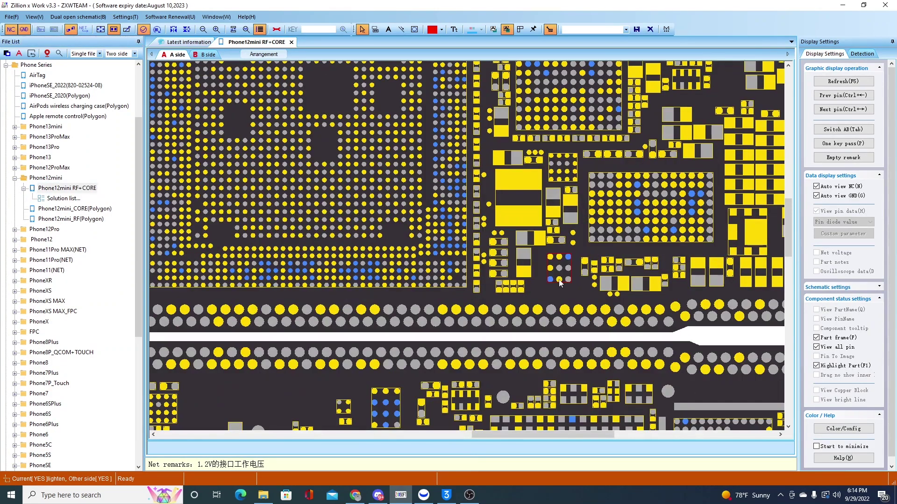
left_click(507, 289)
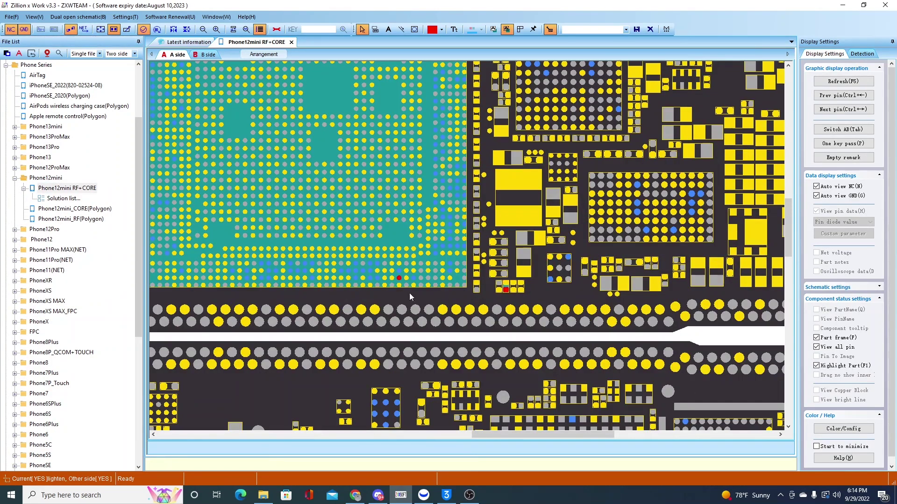
- Light up the 1.2V pin's net across the CPU and expand the Phone12Pro board list
scroll(398, 274, "down", 5)
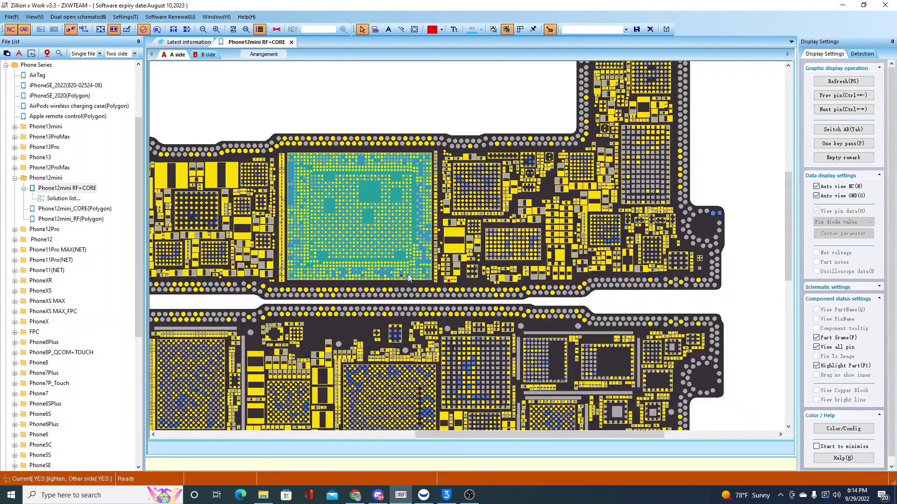
scroll(402, 281, "up", 3)
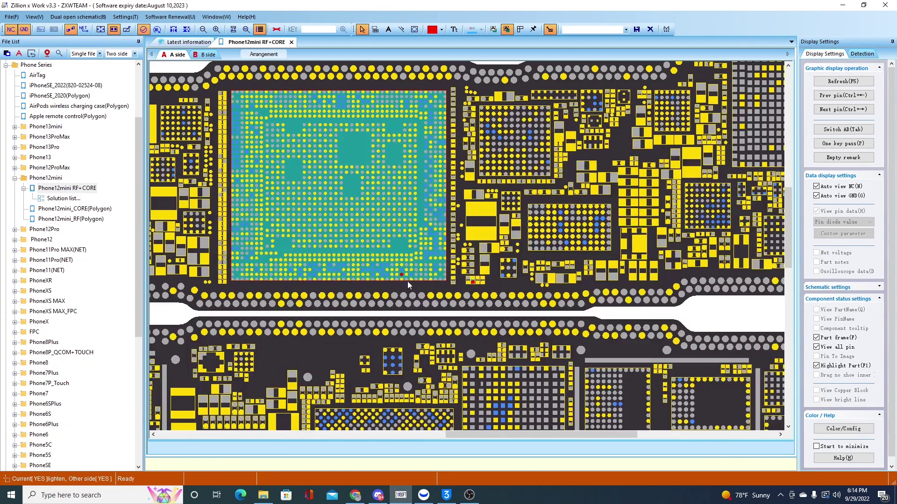
left_click(473, 279)
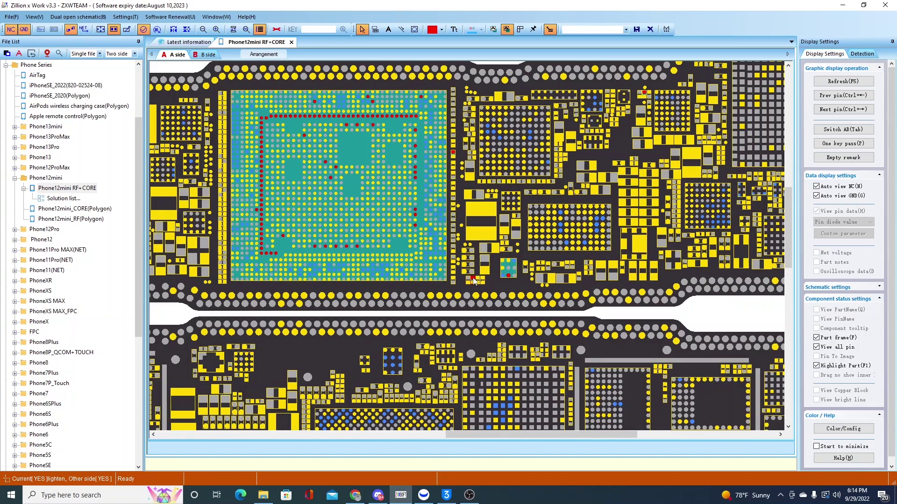
scroll(476, 289, "down", 2)
left_click(44, 229)
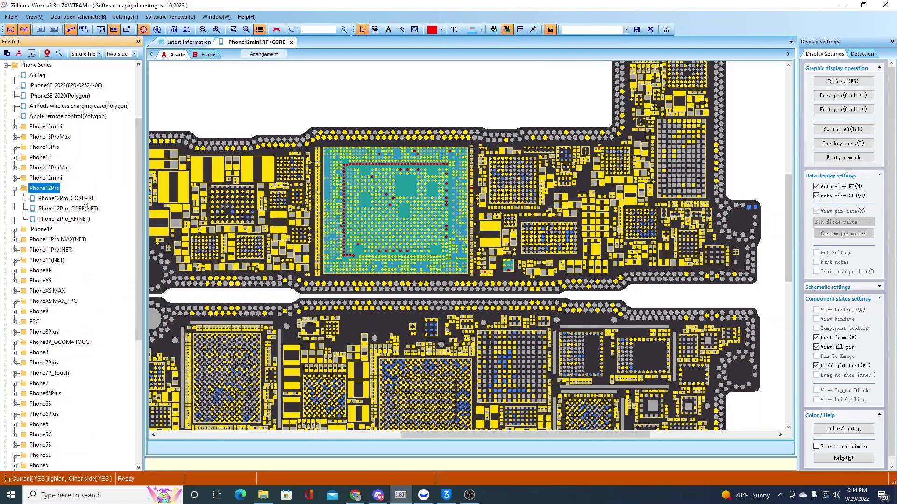
- Open Phone12Pro_CORE+RF with pin data shown, check the B side, then zoom on U1000's A side
double_click(84, 199)
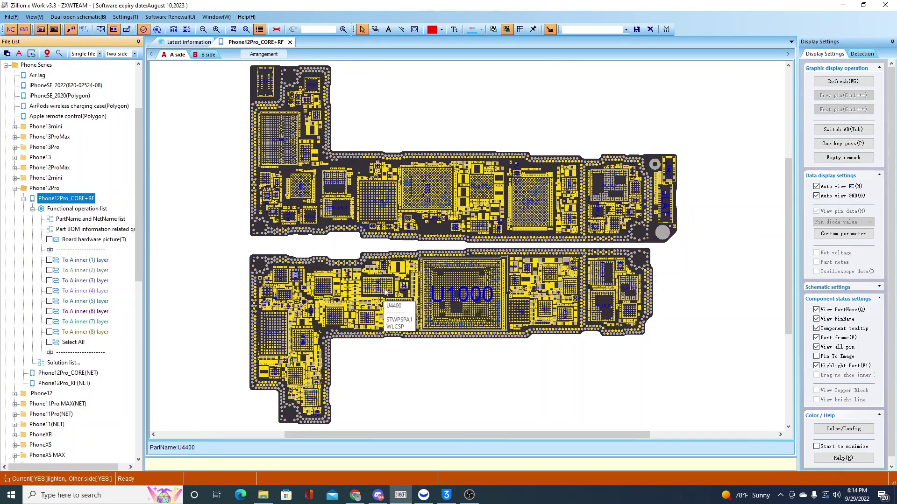
left_click(366, 293)
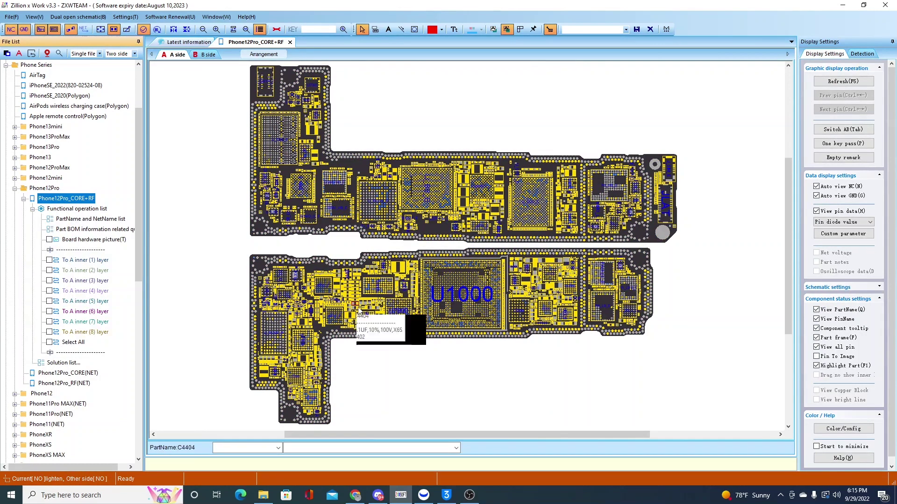
left_click(206, 55)
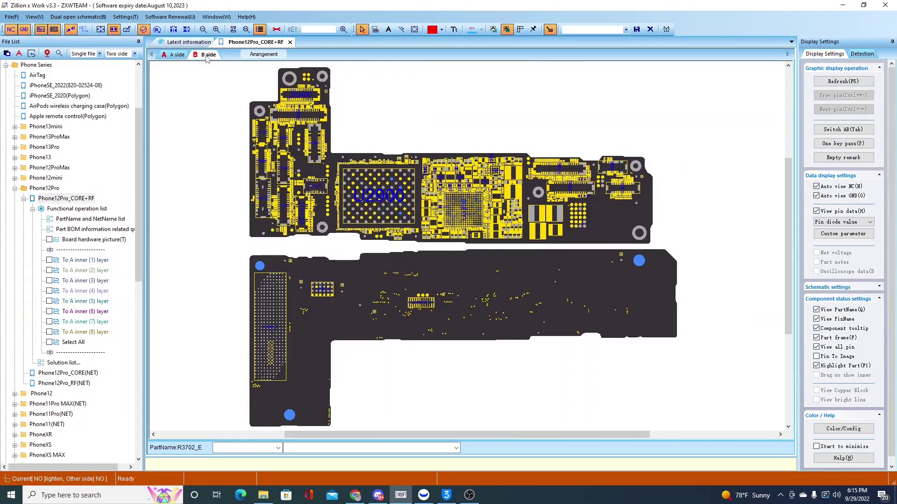
left_click(177, 55)
scroll(537, 362, "up", 2)
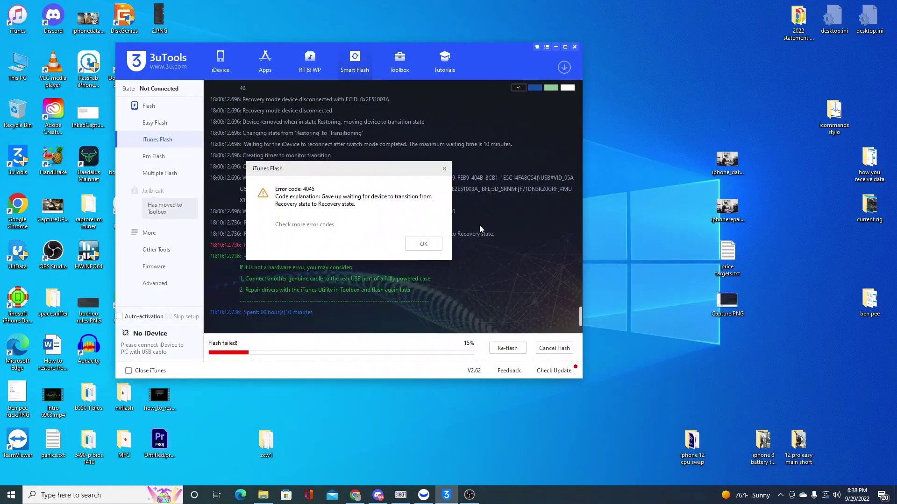
- Dismiss the 4045 flash error and view the iPhone 12 mini's device info in 3uTools
left_click(423, 244)
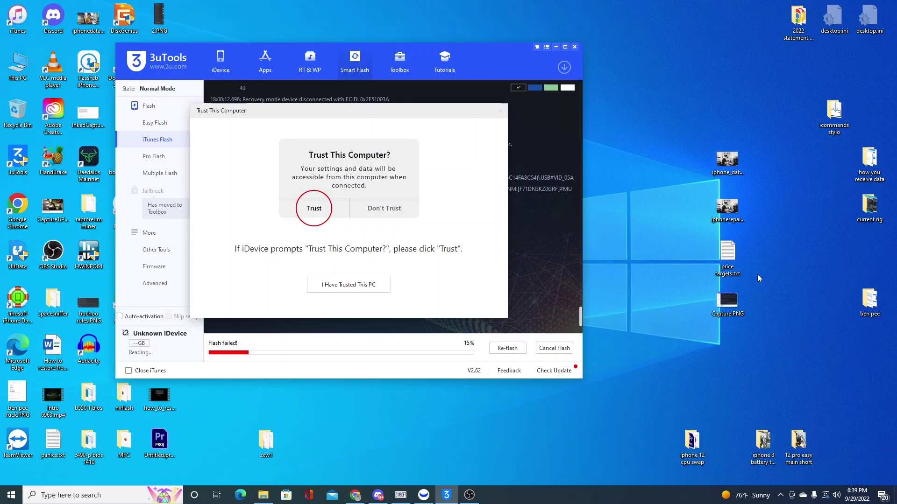
left_click(223, 64)
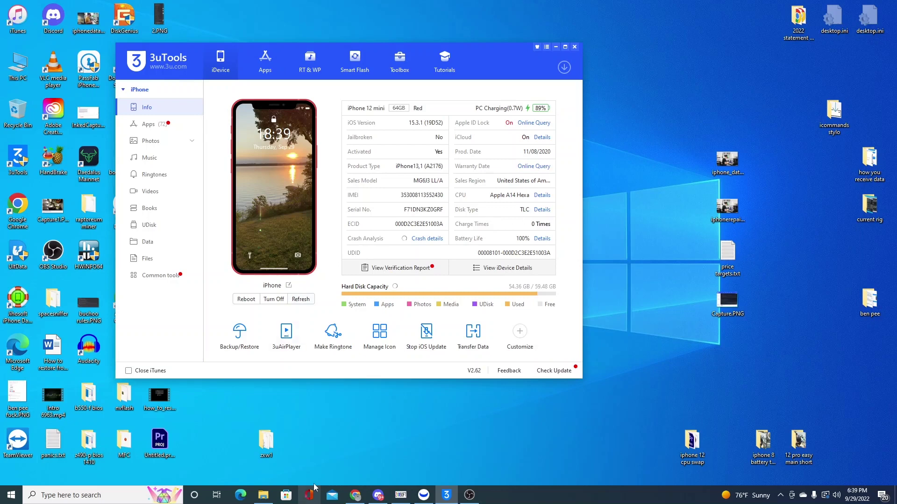
- Back in ZXW, highlight the pad's net at the CPU's lower-right corner and inspect its red pins
left_click(400, 499)
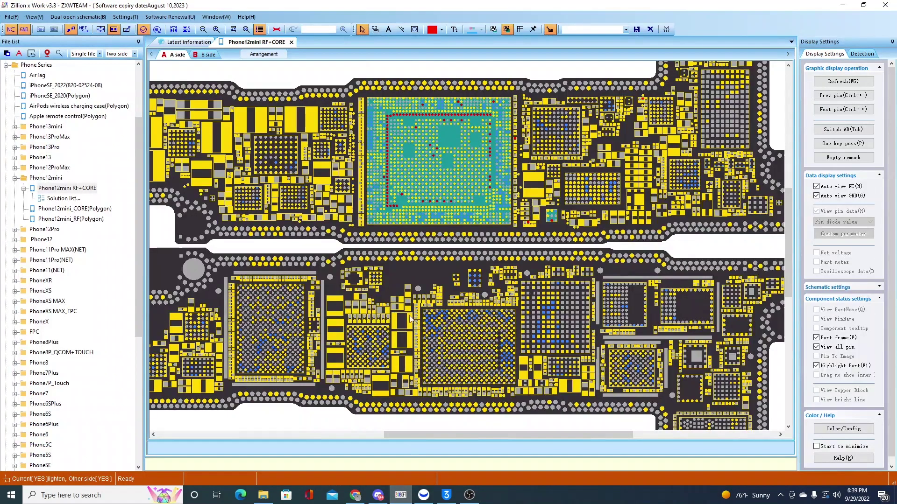
scroll(526, 227, "up", 1)
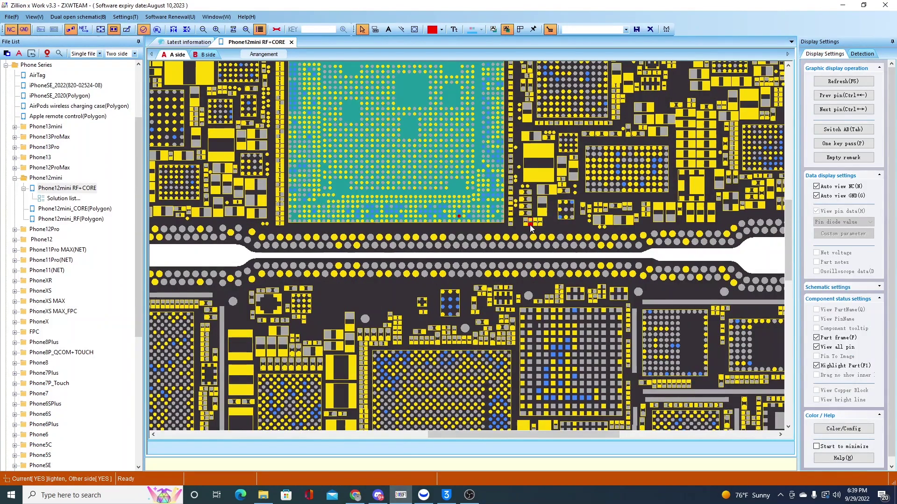
left_click(531, 222)
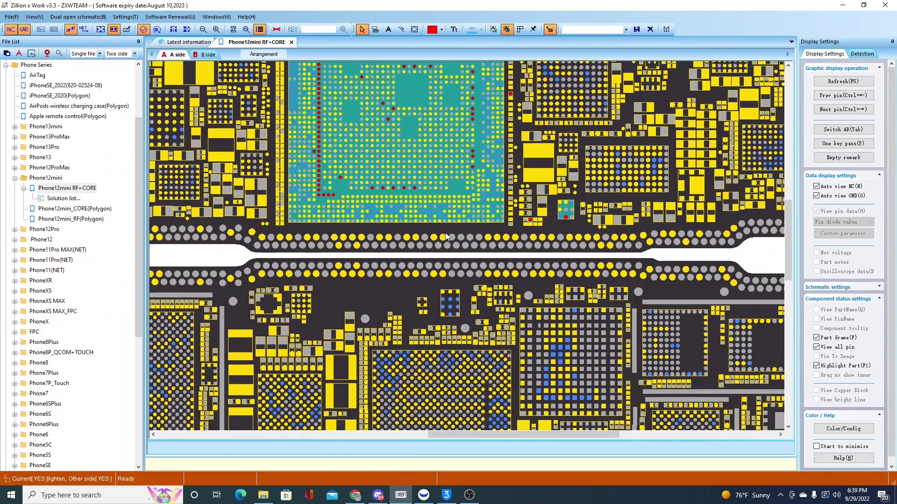
left_click_drag(446, 236, 410, 282)
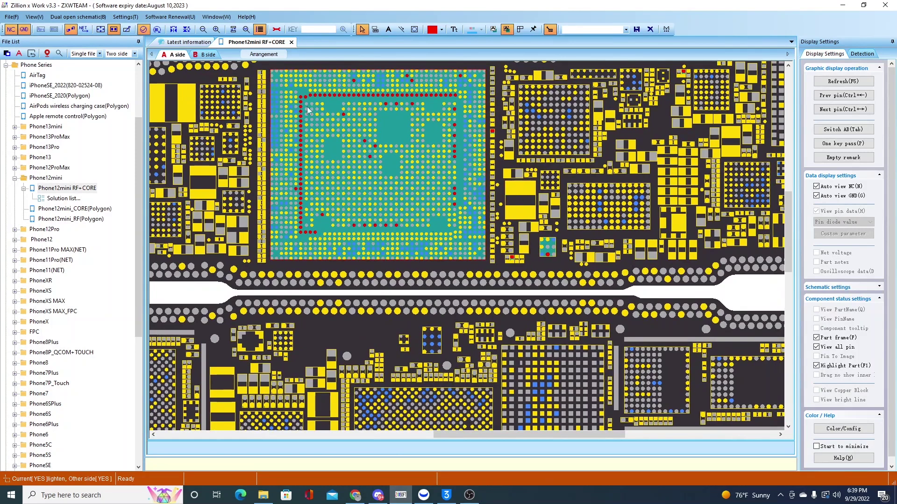
scroll(454, 257, "down", 3)
scroll(453, 257, "up", 2)
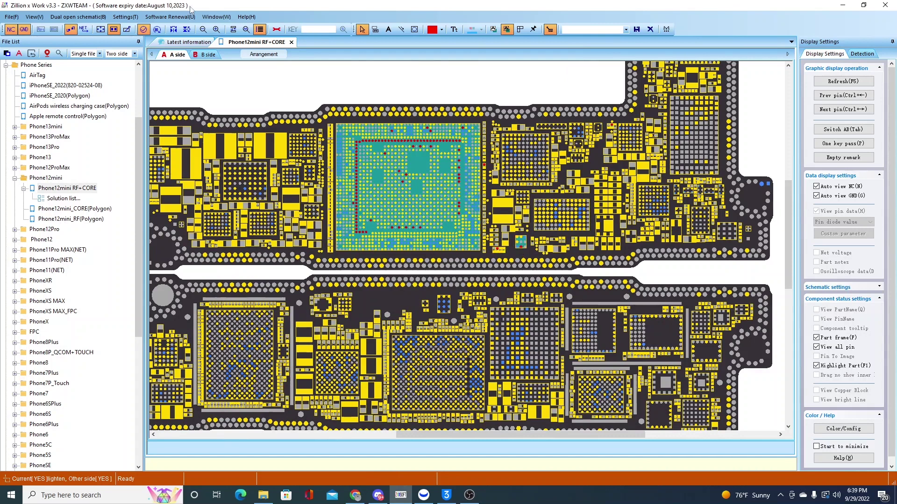
scroll(508, 189, "up", 1)
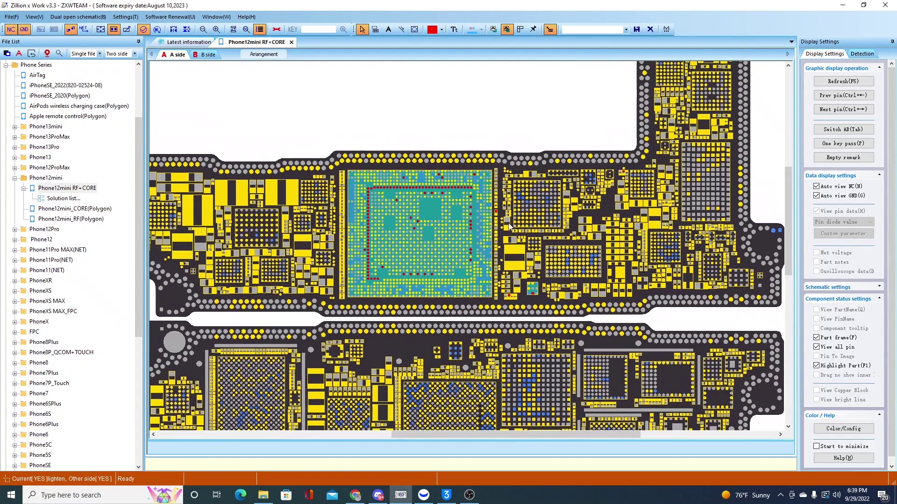
scroll(513, 212, "down", 1)
scroll(513, 213, "down", 1)
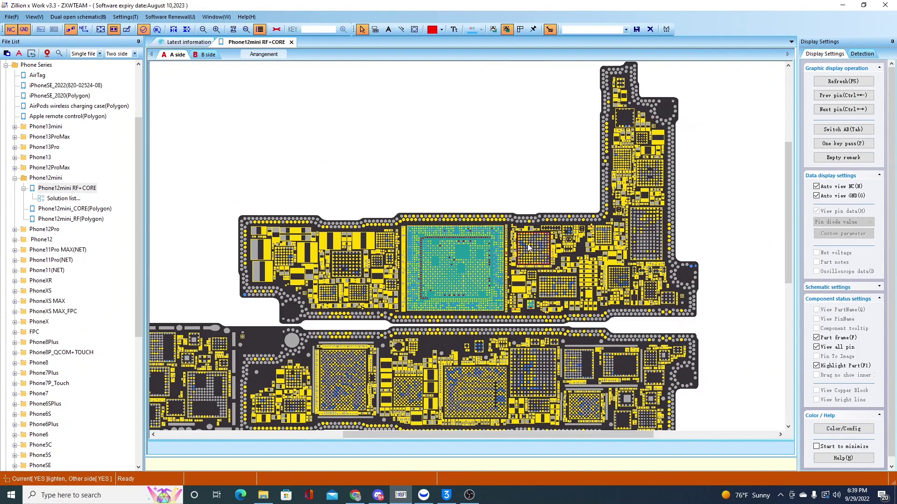
scroll(504, 299, "up", 1)
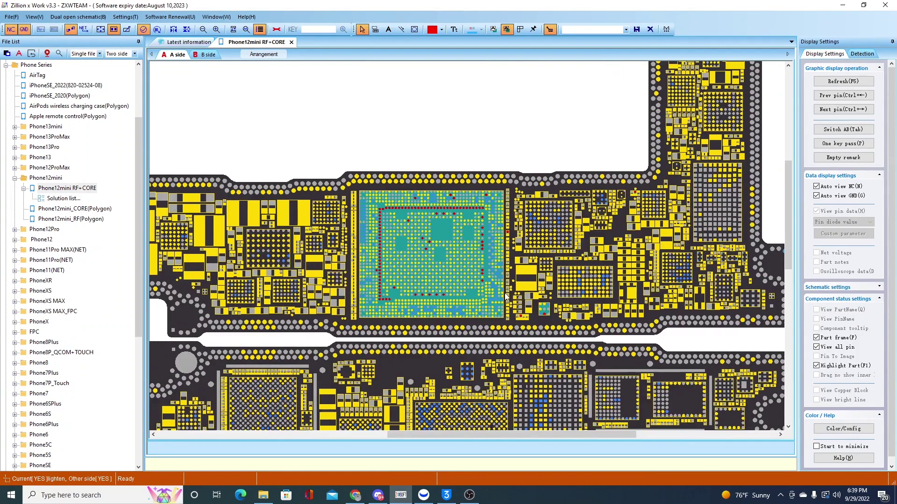